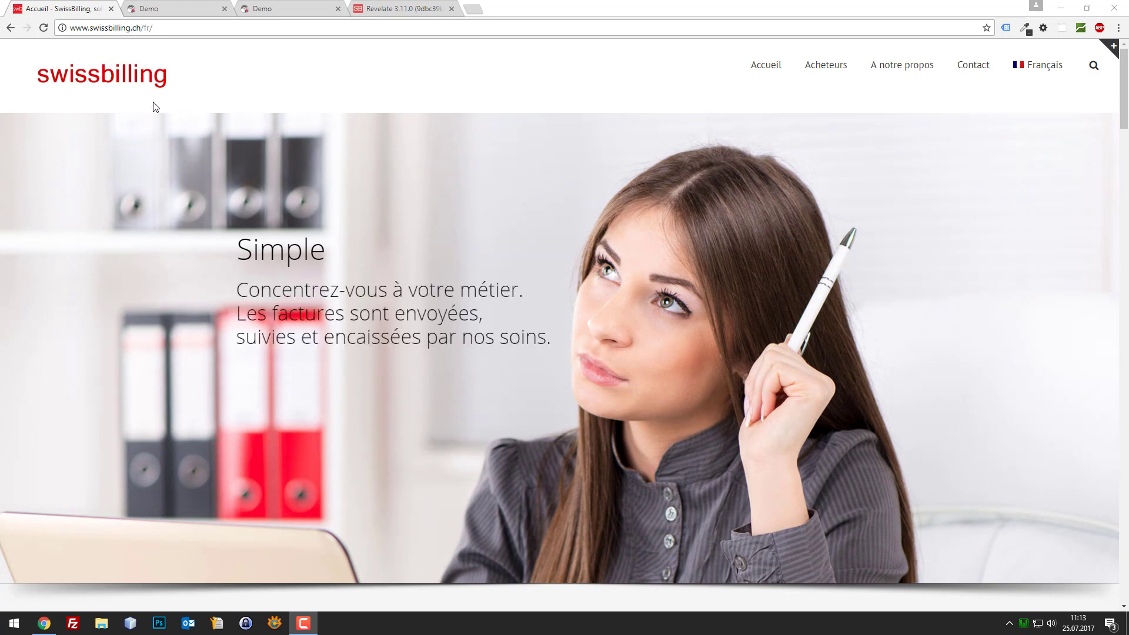
Switch to the PrestaShop demo storefront and add the orange short-sleeved T-shirt in size S to the cart
mouse_move(104, 126)
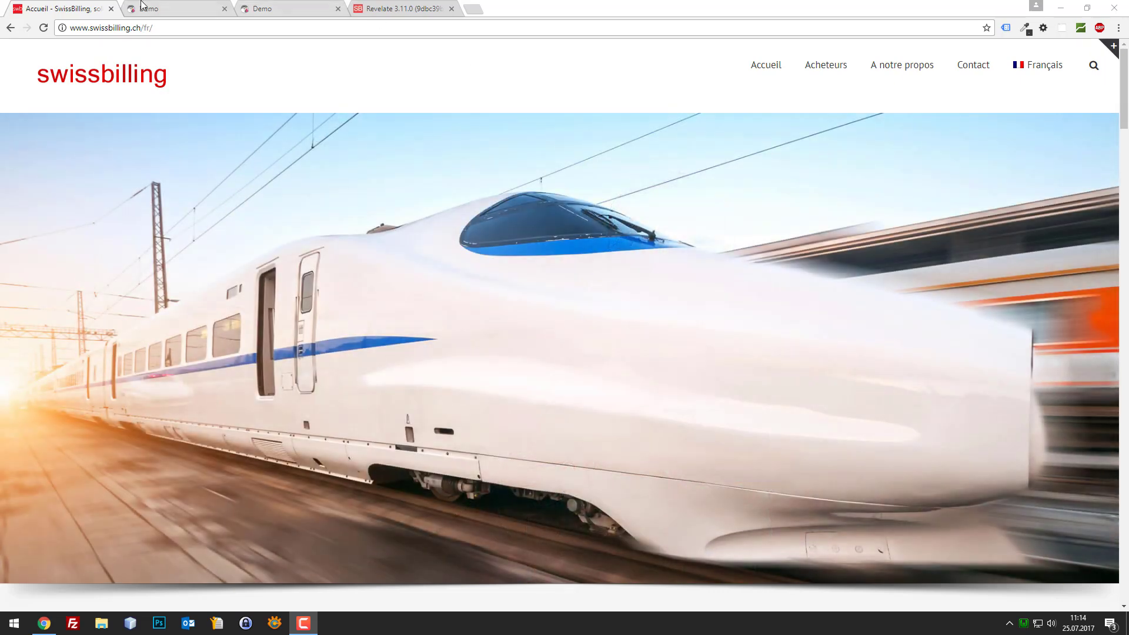
click(141, 5)
drag(141, 4, 35, 6)
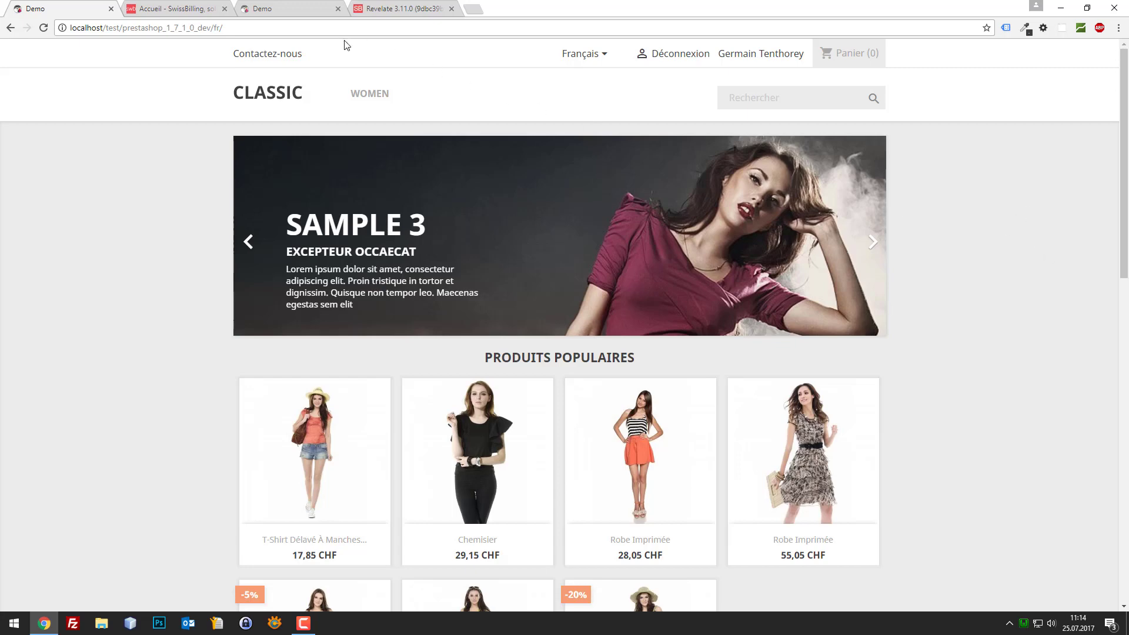
mouse_move(370, 94)
scroll(289, 165, down, 1)
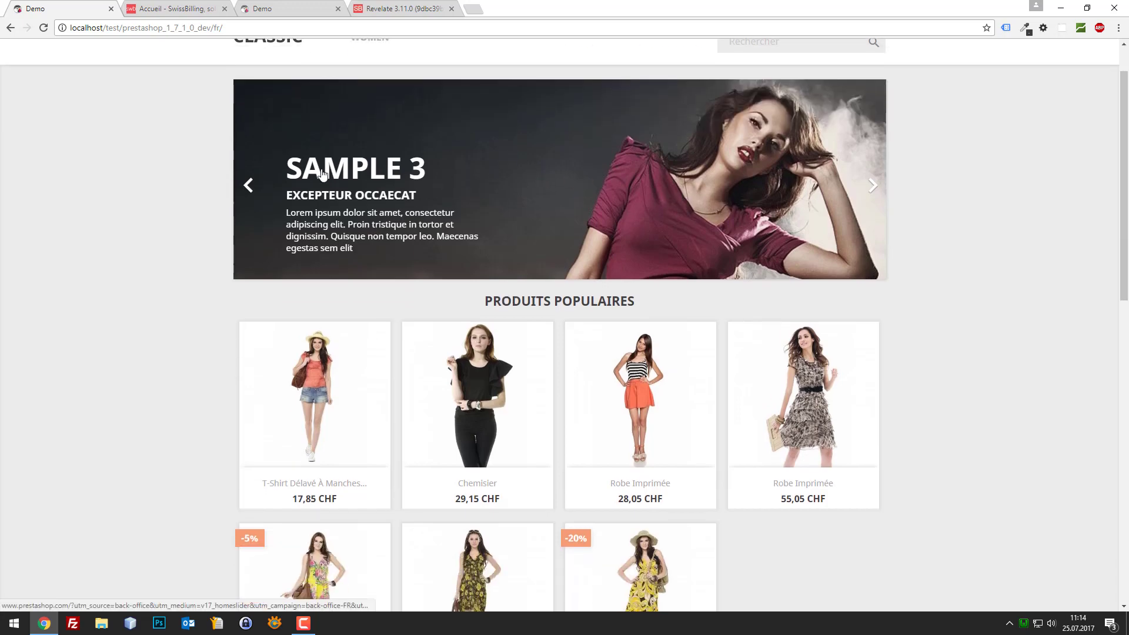
scroll(289, 165, up, 1)
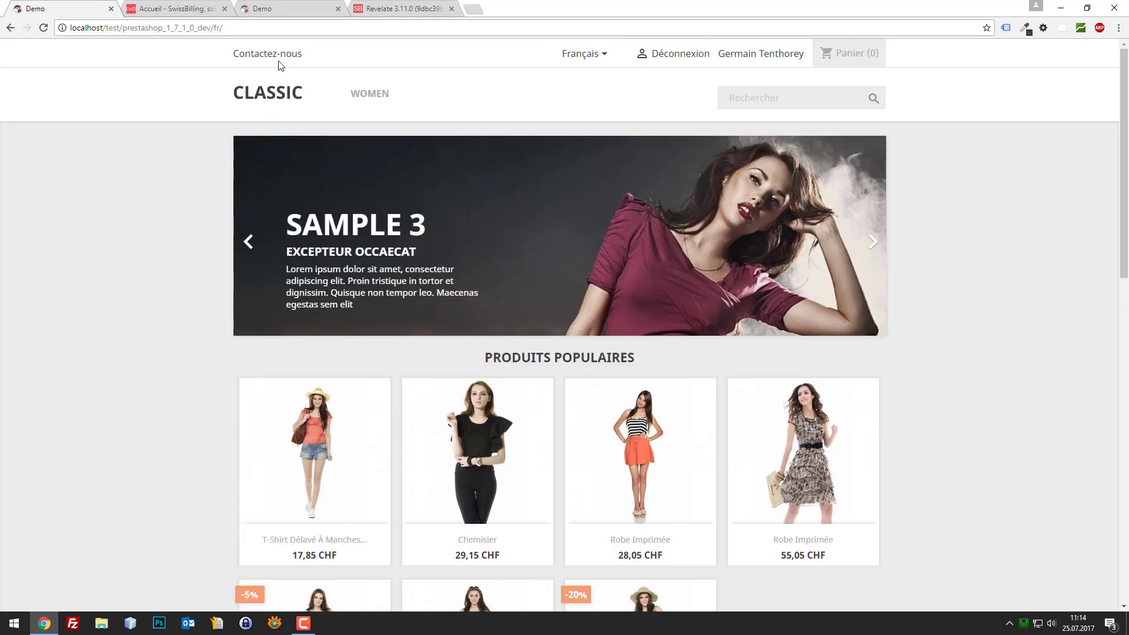
scroll(318, 176, down, 4)
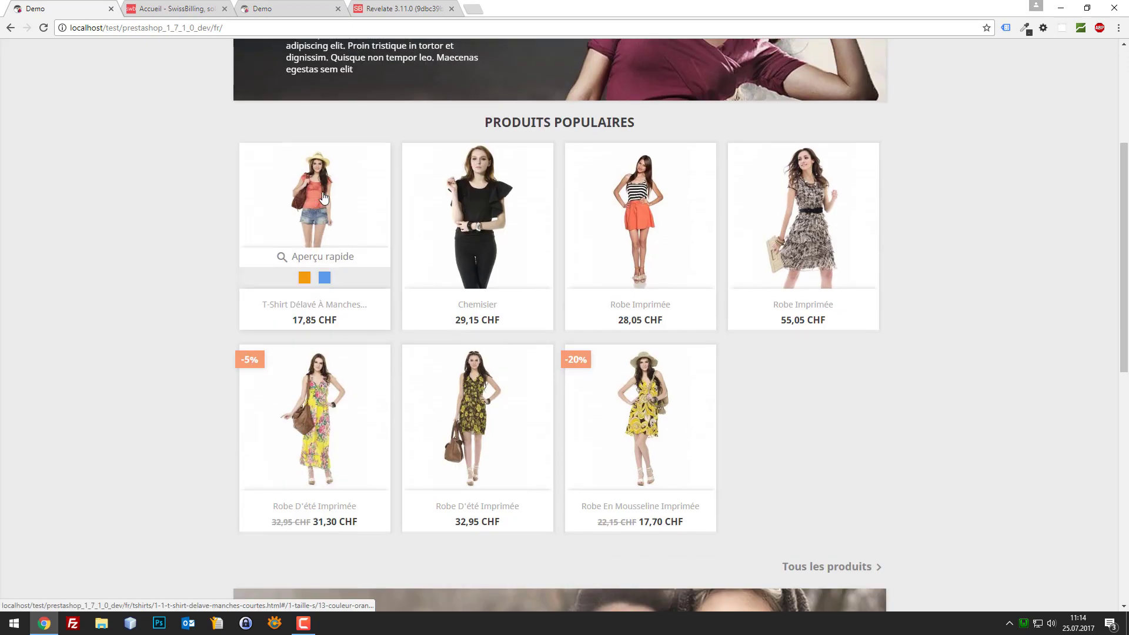
click(327, 185)
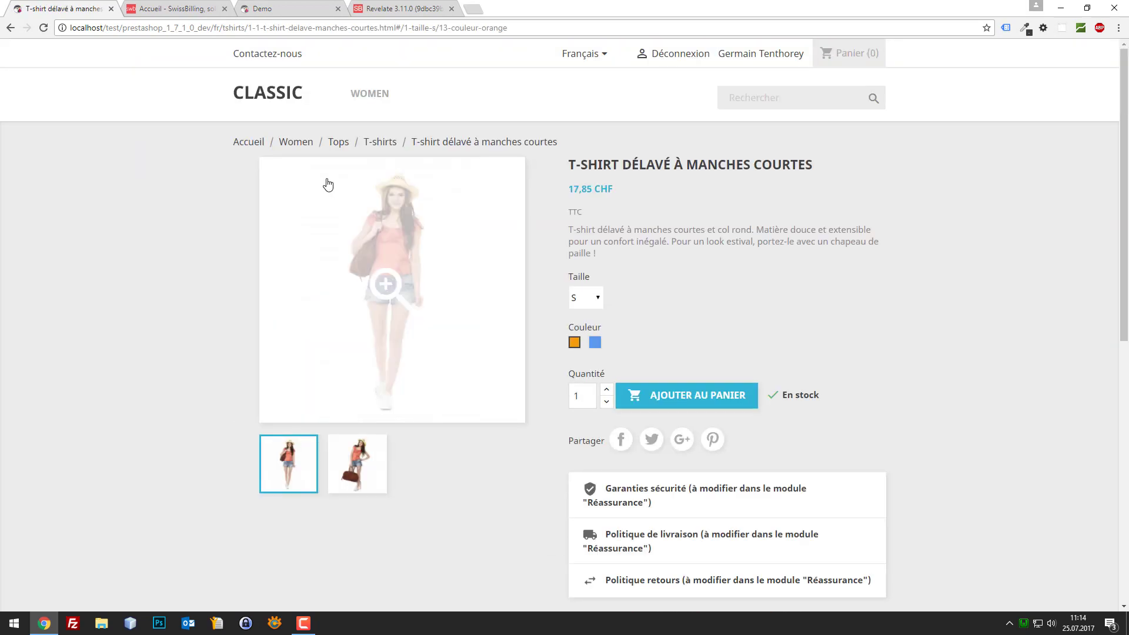
click(697, 395)
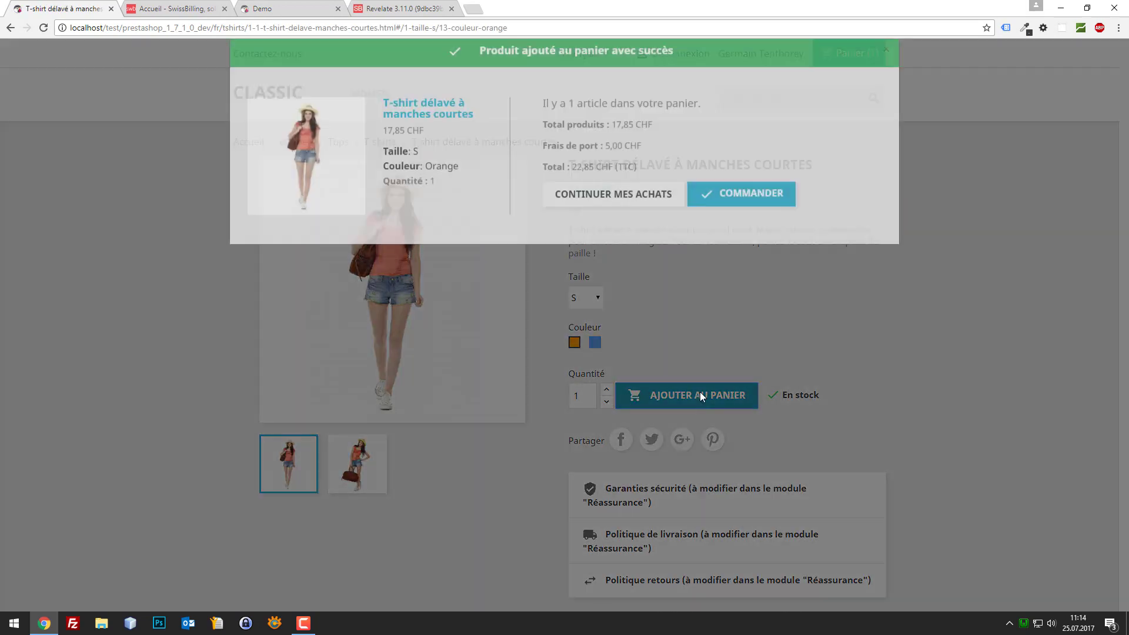
Proceed to checkout from the cart, keeping the first saved address and the My carrier delivery method
click(744, 219)
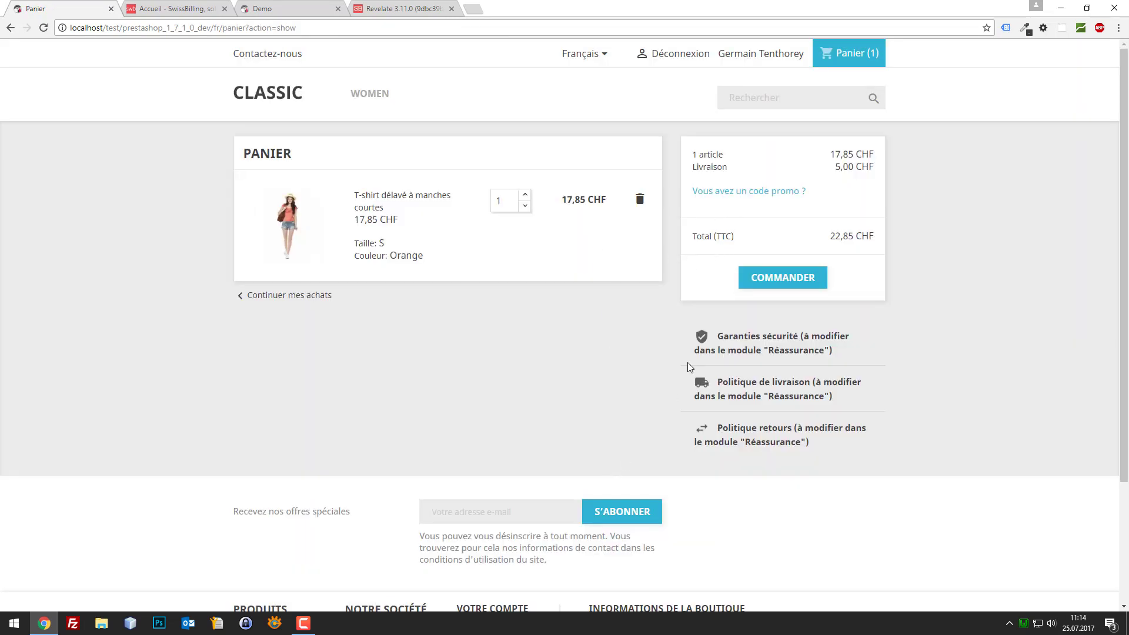
click(759, 282)
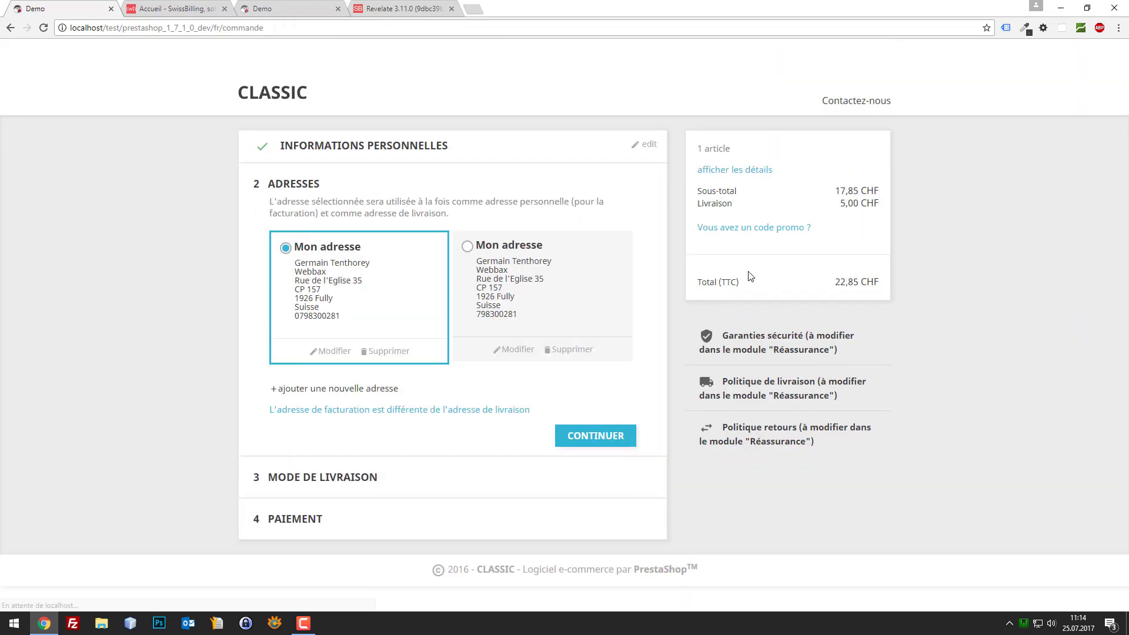
click(595, 437)
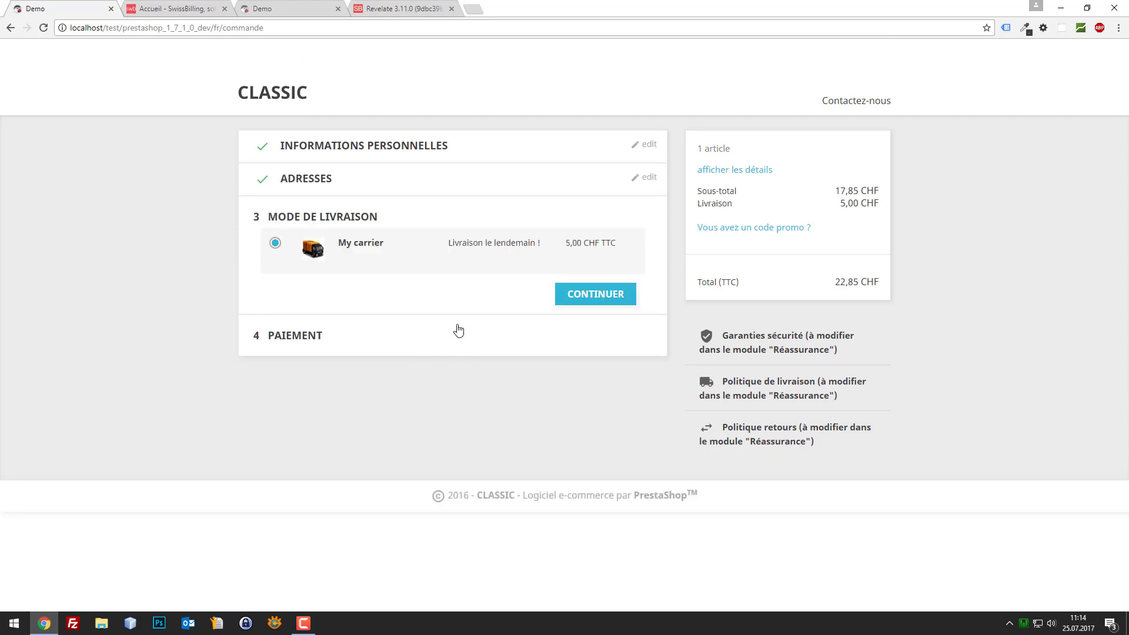
click(580, 295)
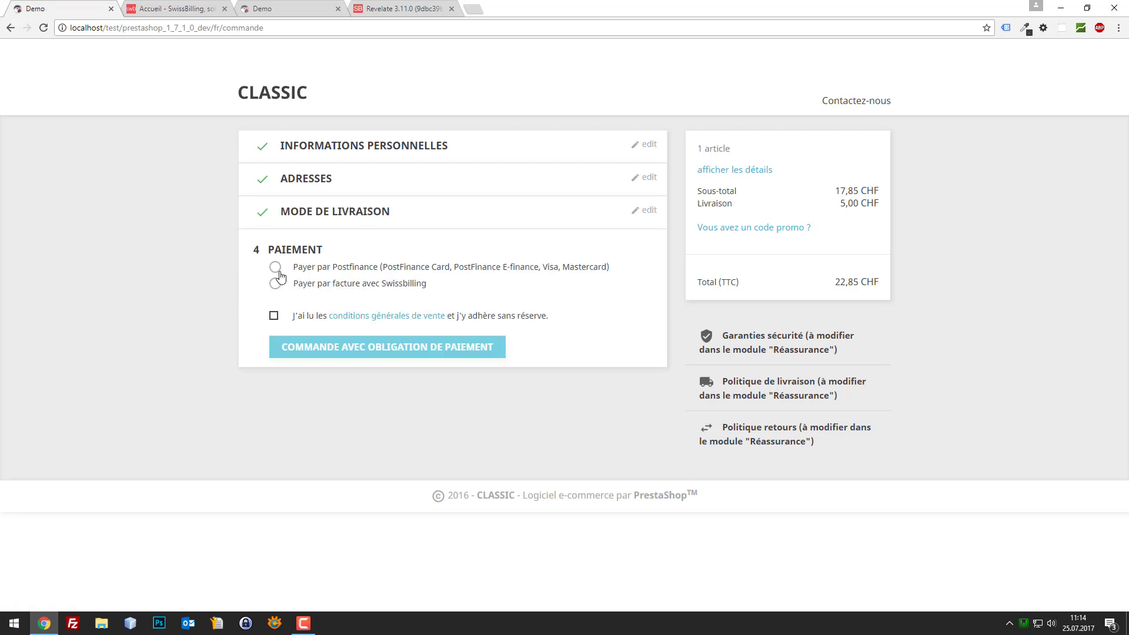
Choose payment by invoice with Swissbilling, accept the terms of sale and place the order
click(274, 285)
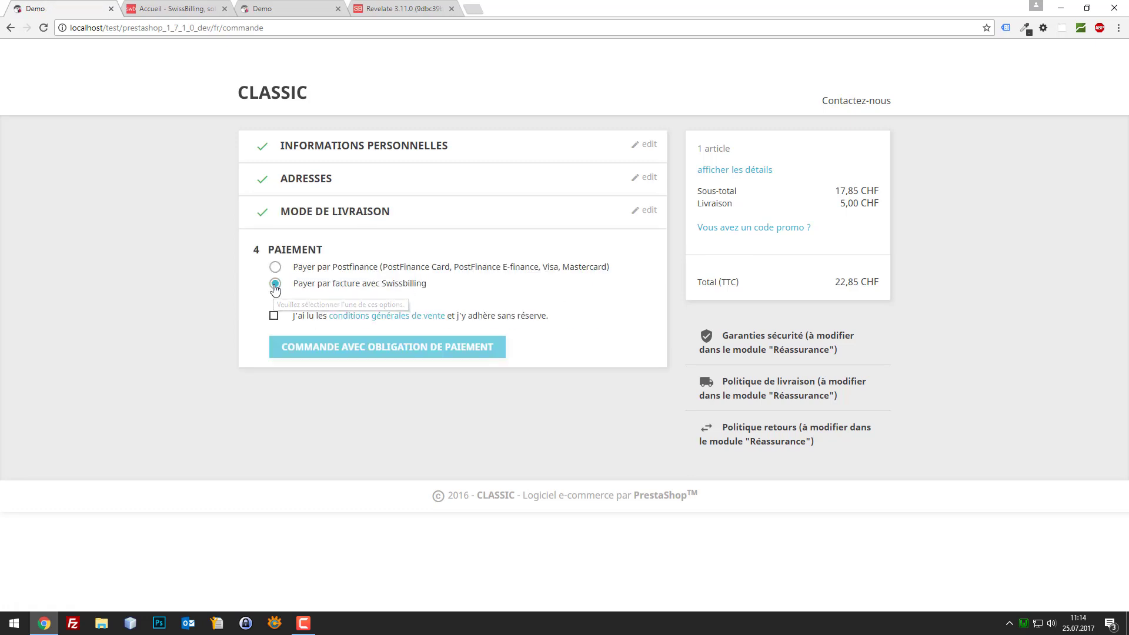
click(274, 316)
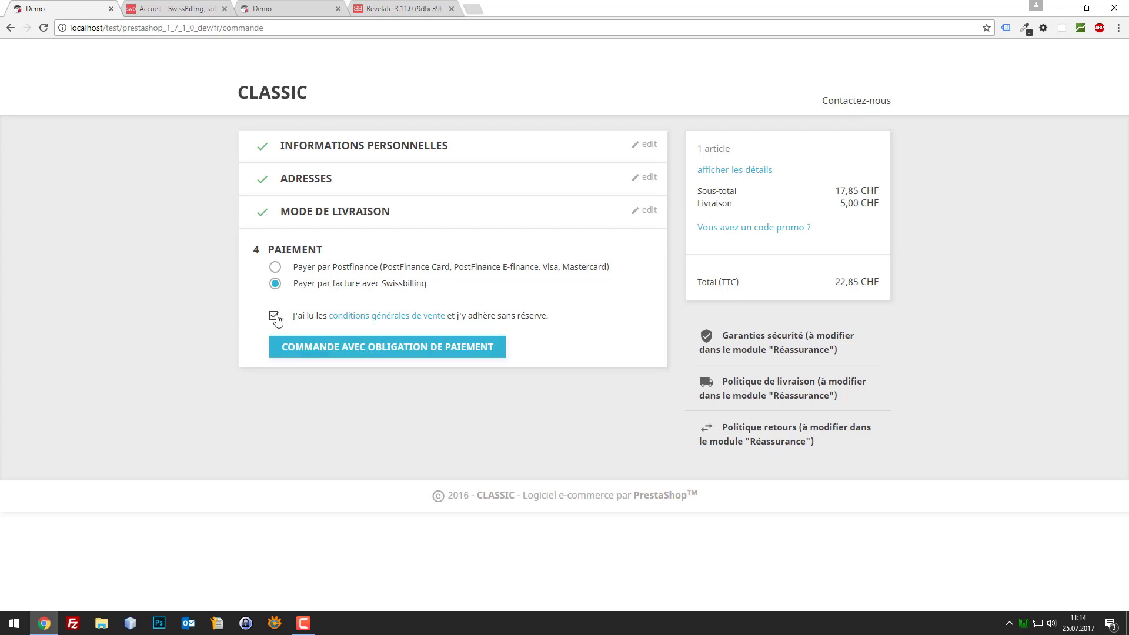
click(412, 348)
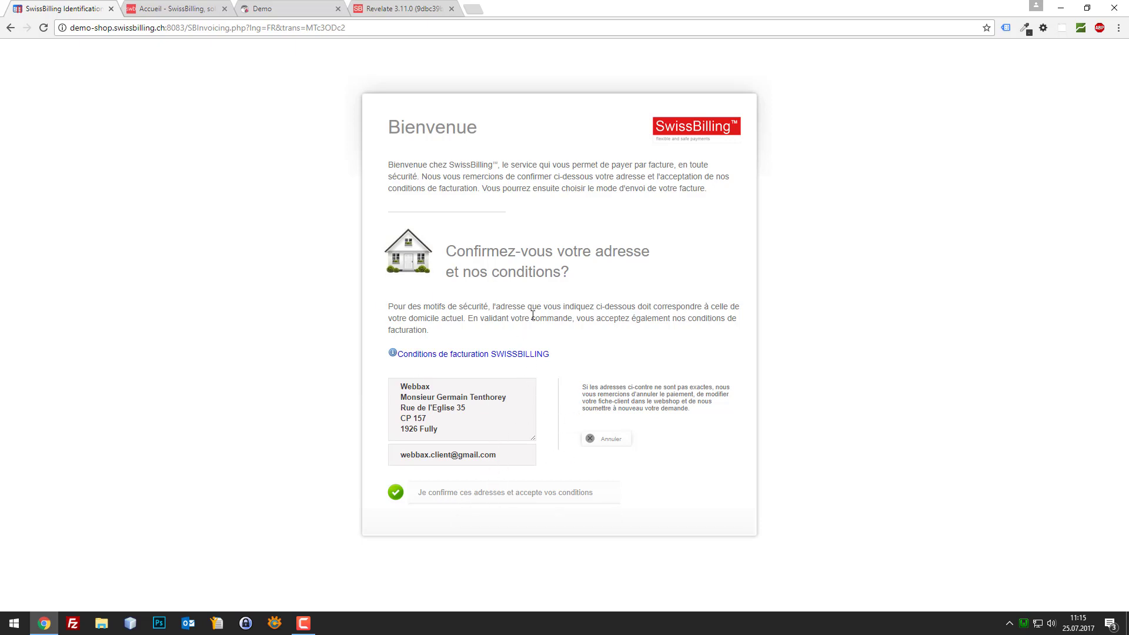
Confirm the address and SwissBilling conditions, and choose to receive the invoice by email for CHF 3.70
click(513, 495)
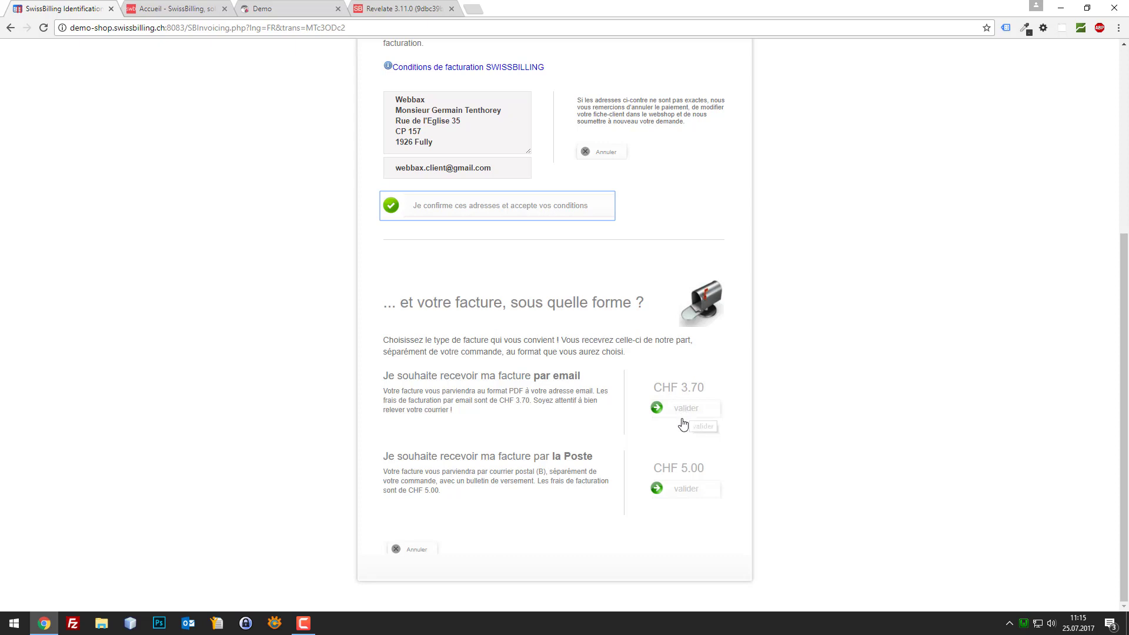
click(675, 409)
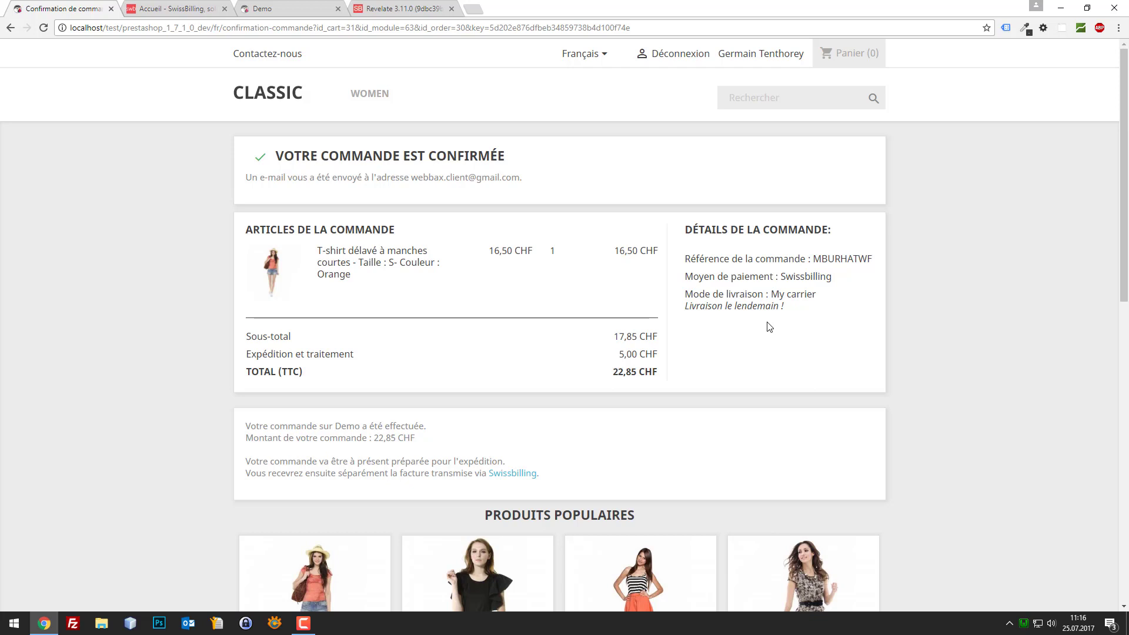
Switch to the SwissBilling merchant site, placing its tab after the shop's, and reload the dashboard
click(191, 9)
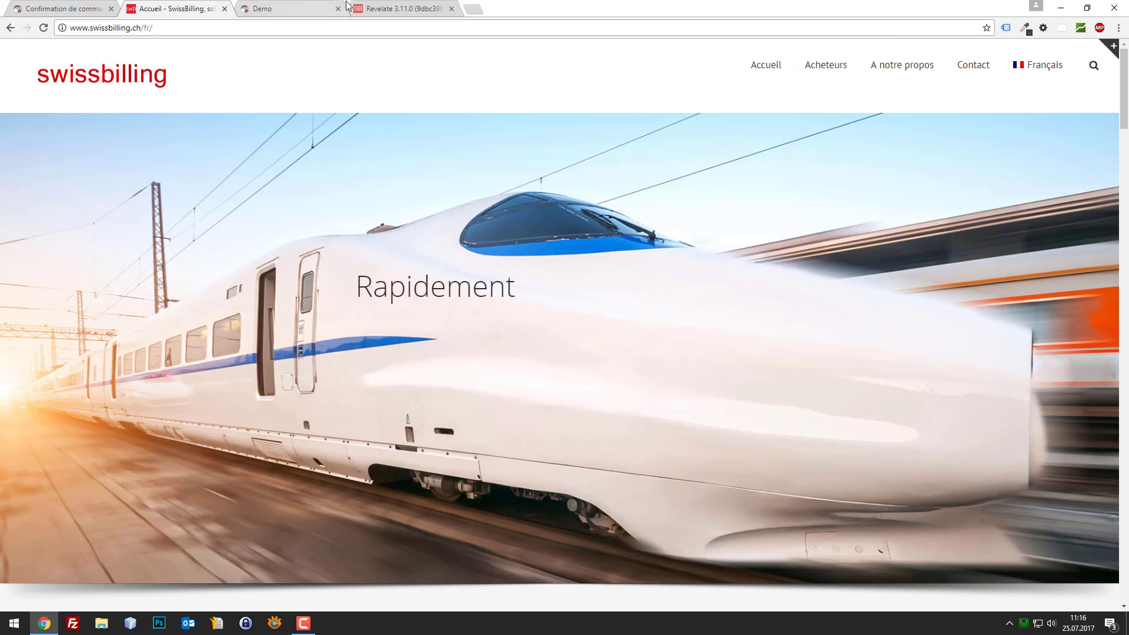
drag(361, 7, 176, 4)
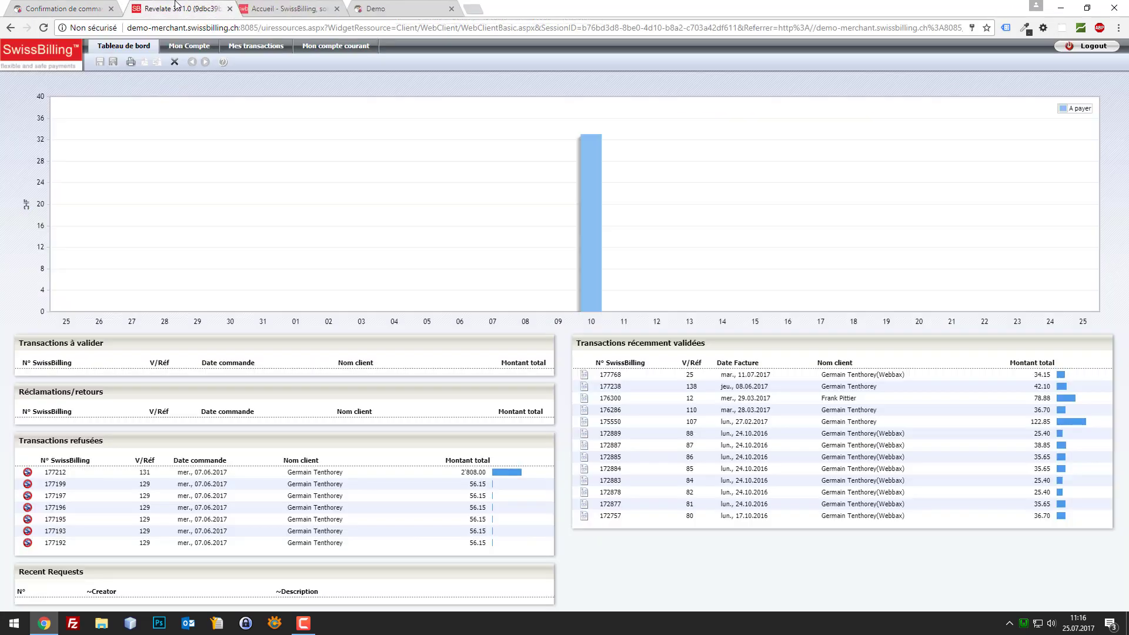
click(112, 50)
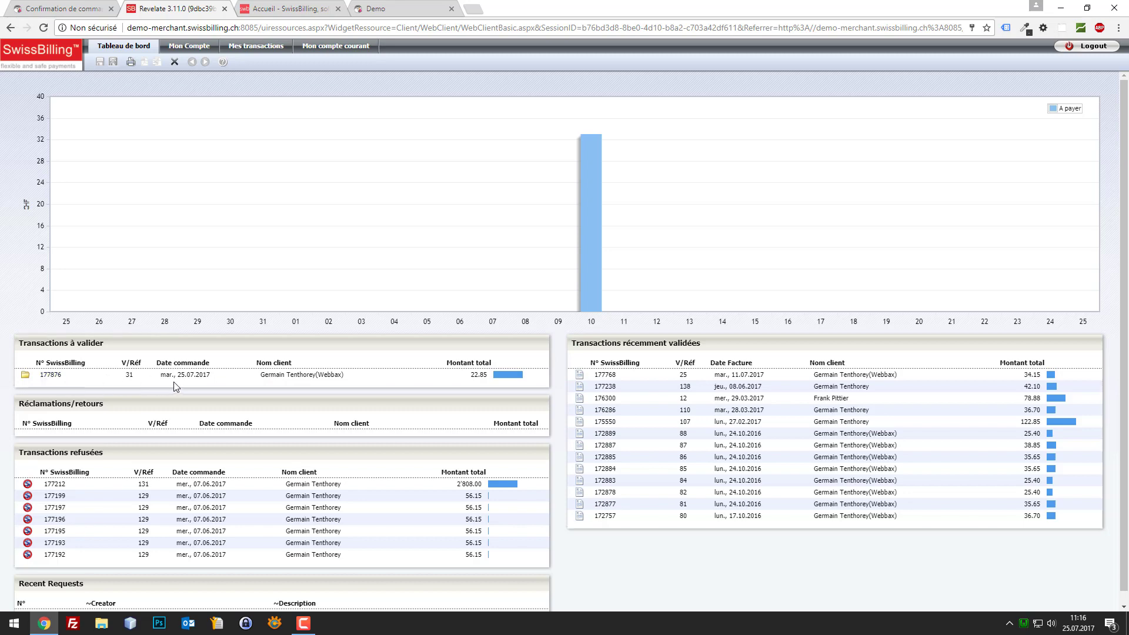
Validate the pending 22.85 CHF transaction dated 25.07.2017 from its details and return to the dashboard
click(50, 375)
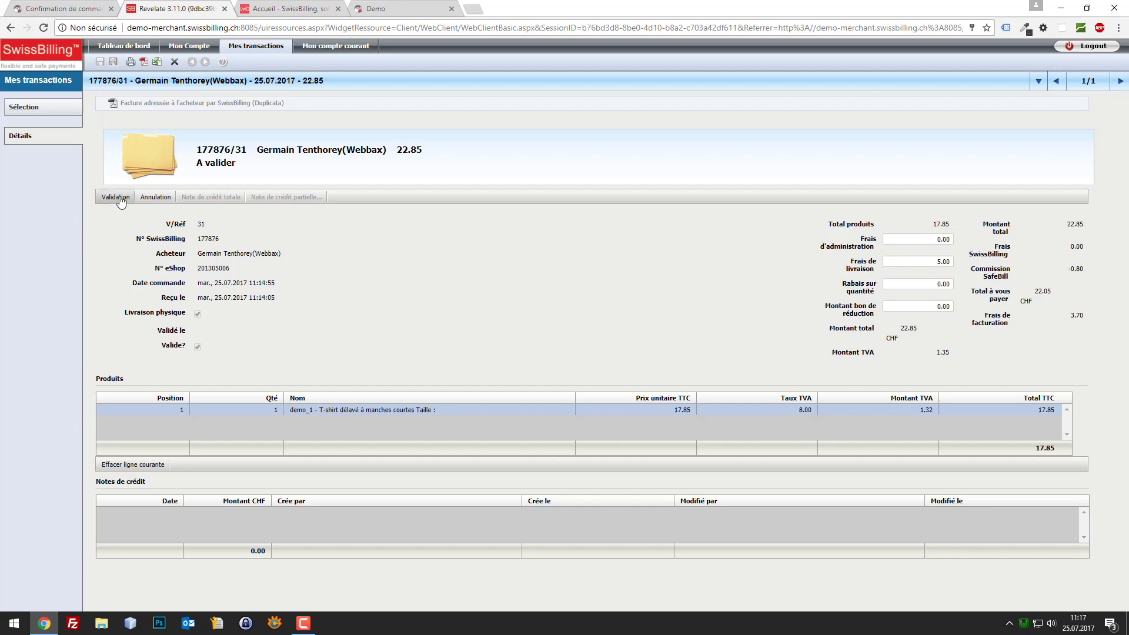
click(133, 49)
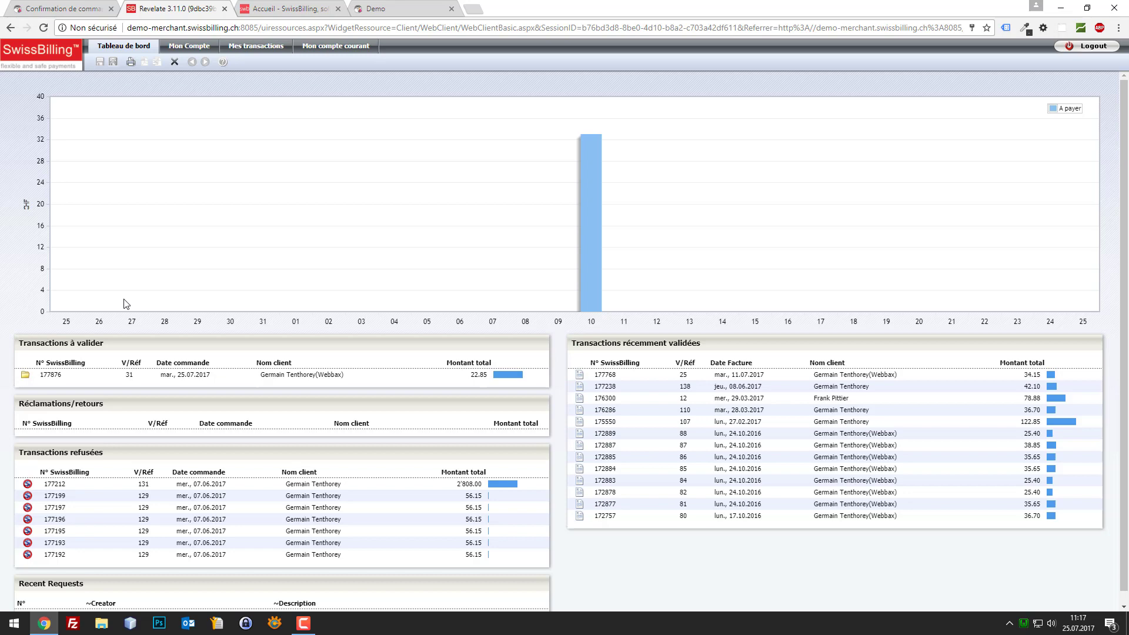
click(58, 377)
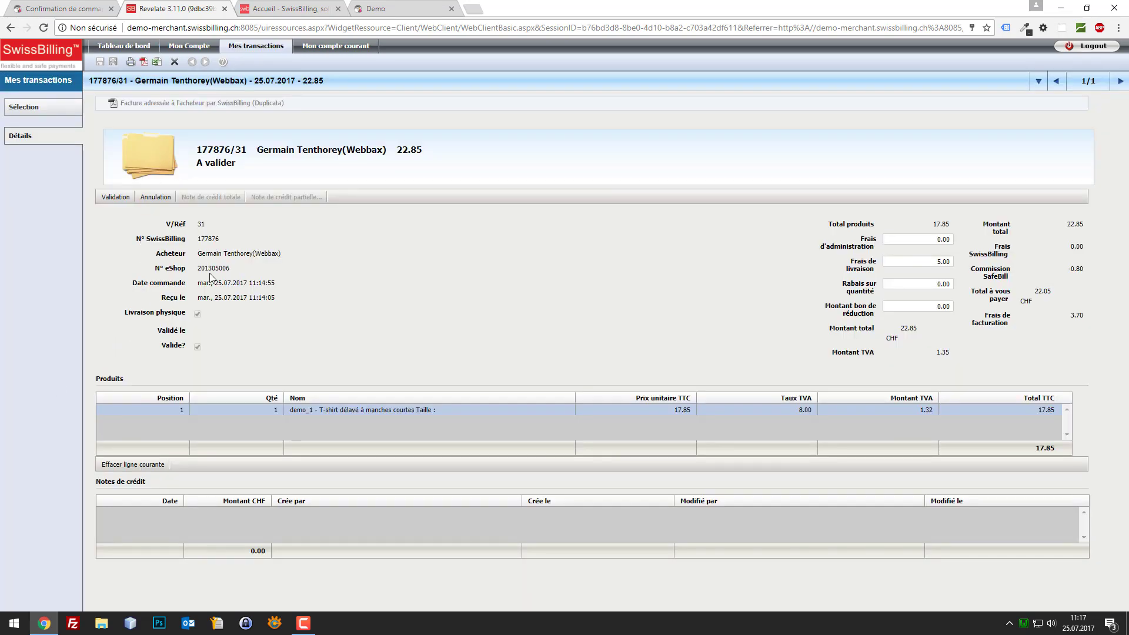
click(117, 197)
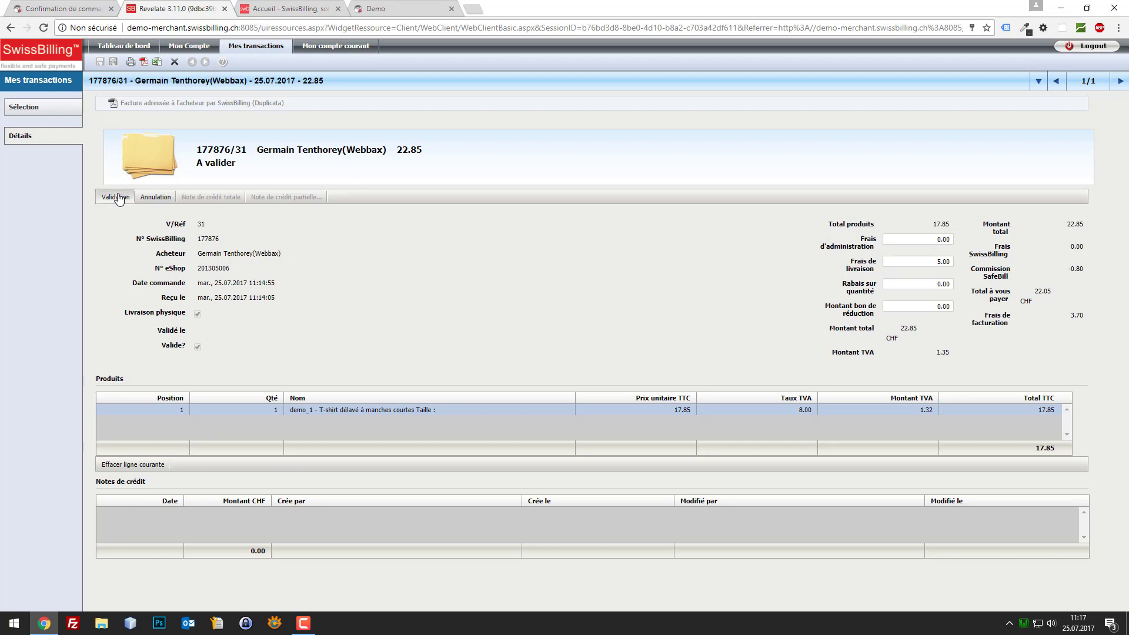
click(114, 49)
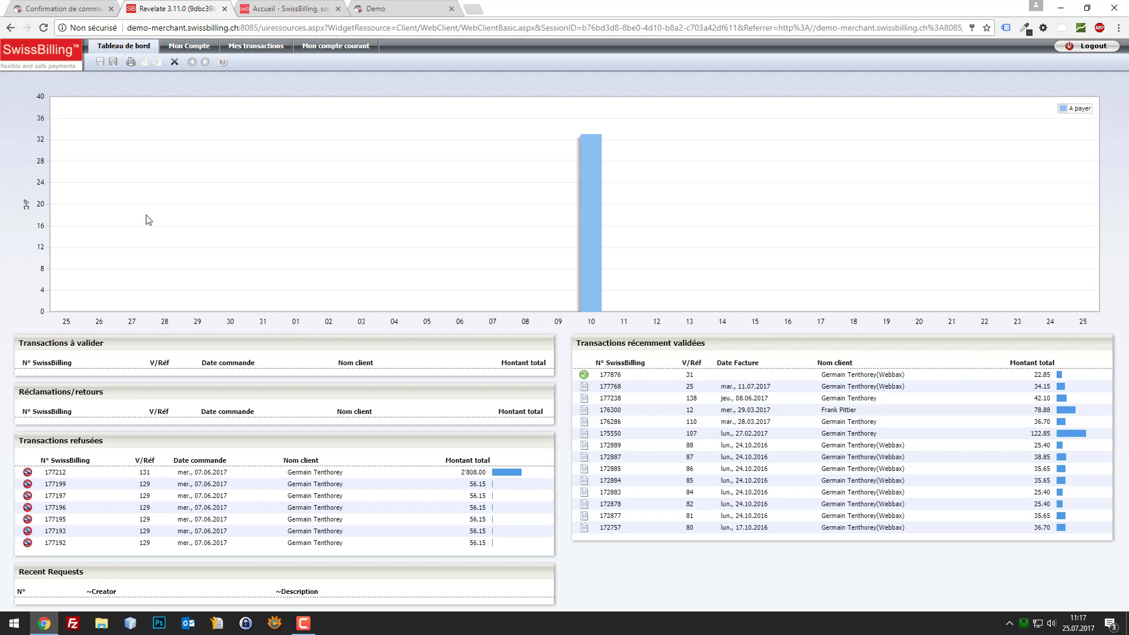
Open the Swissbilling module's configuration from the installed modules in the PrestaShop back office and review its settings
click(76, 7)
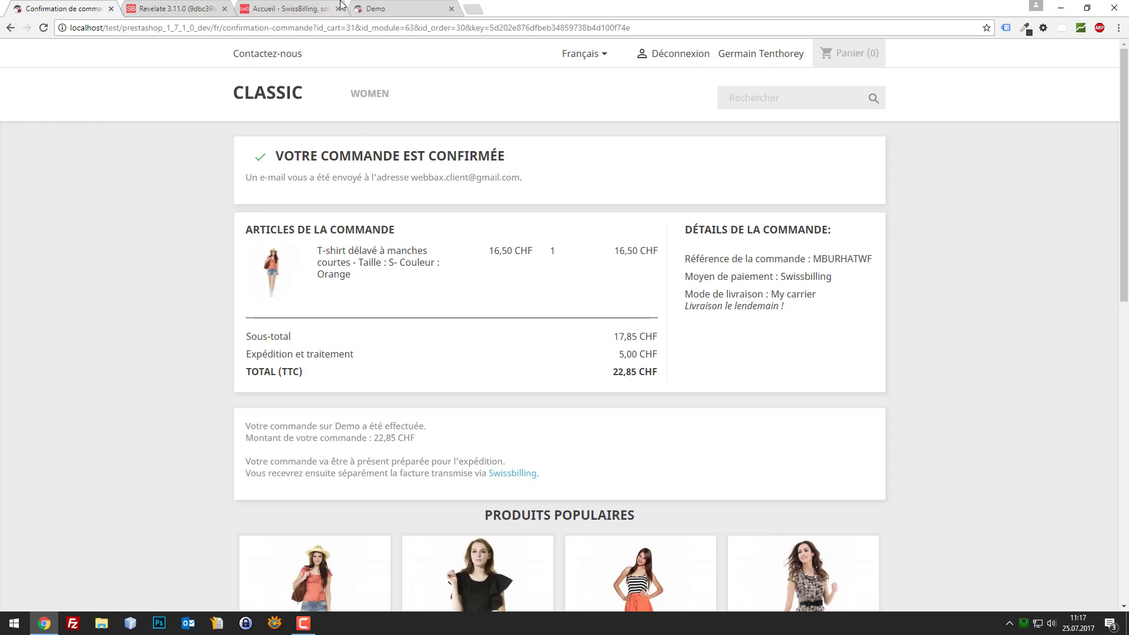
click(293, 8)
click(379, 8)
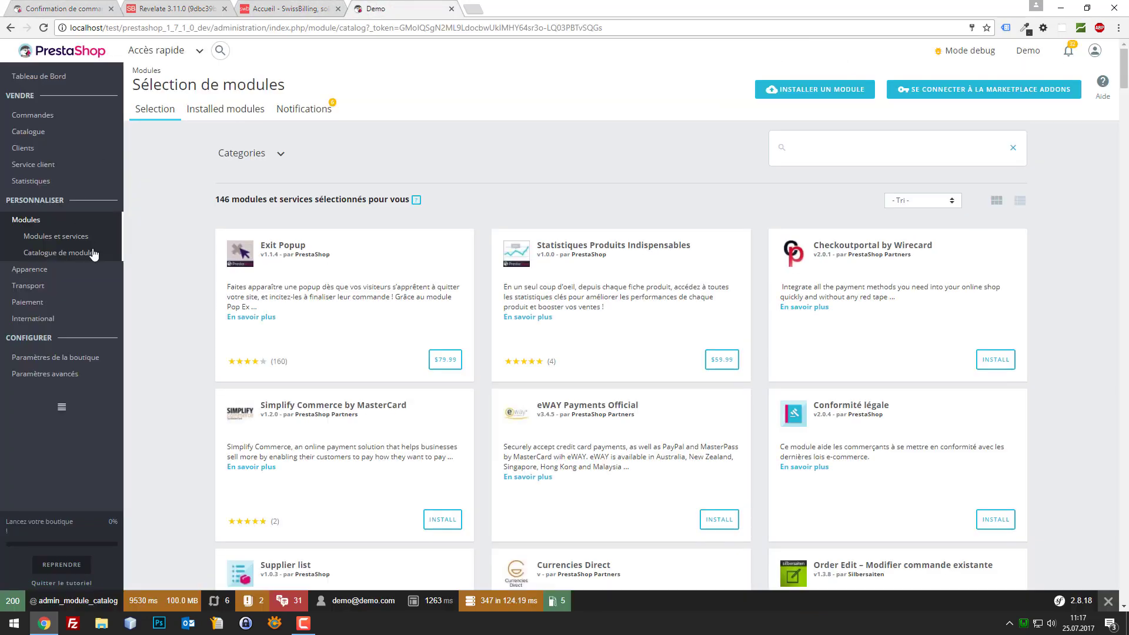
click(220, 117)
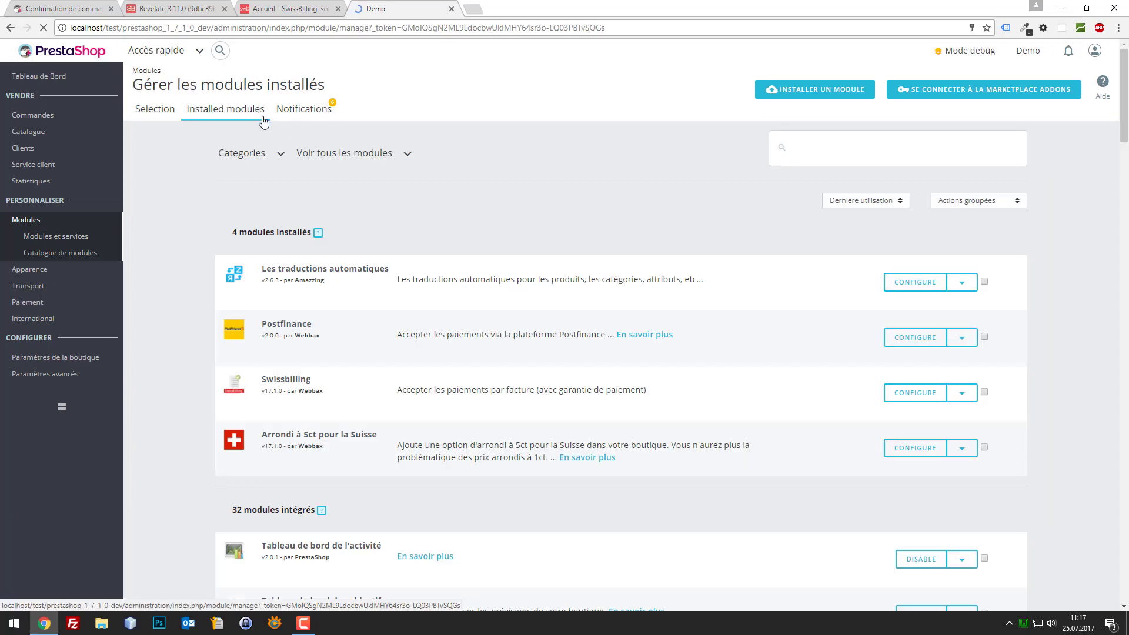
click(913, 284)
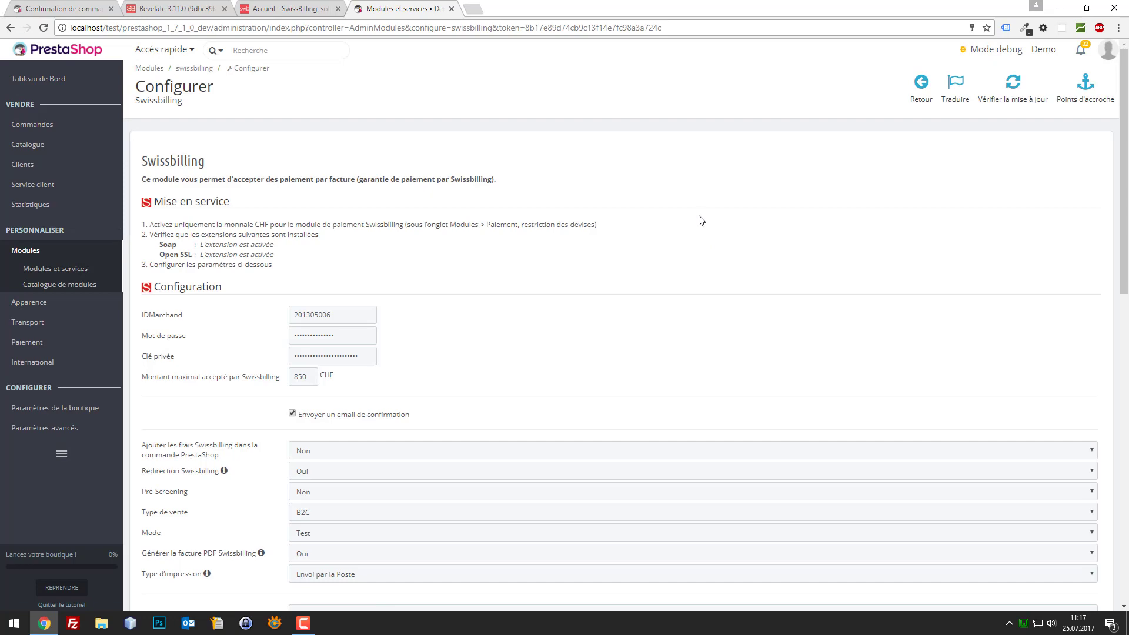
scroll(703, 220, down, 5)
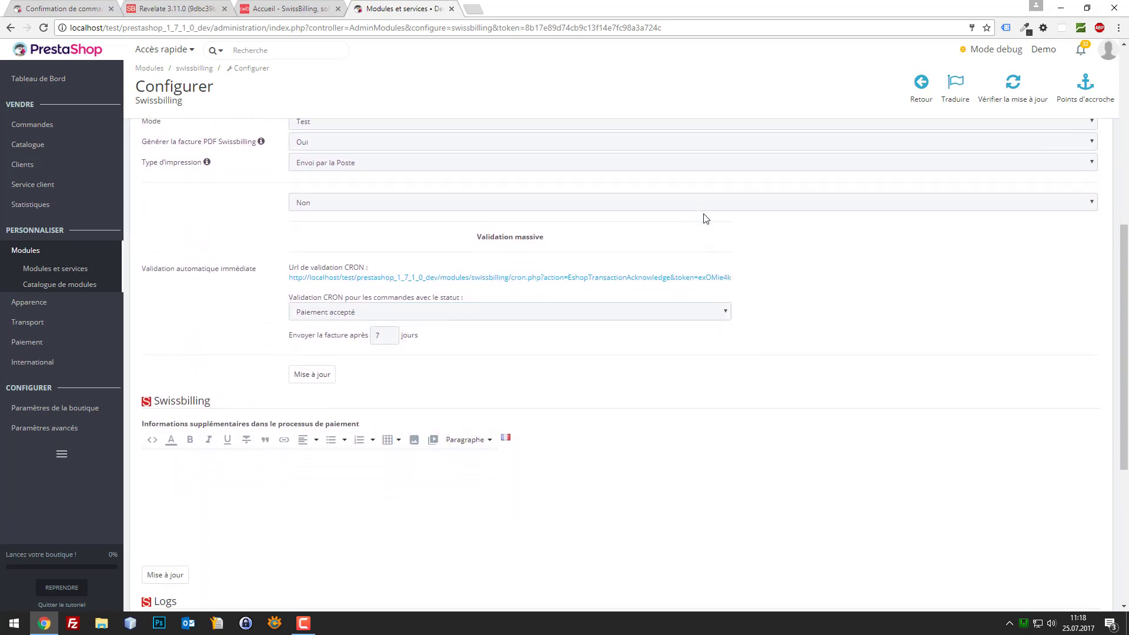
scroll(699, 215, up, 6)
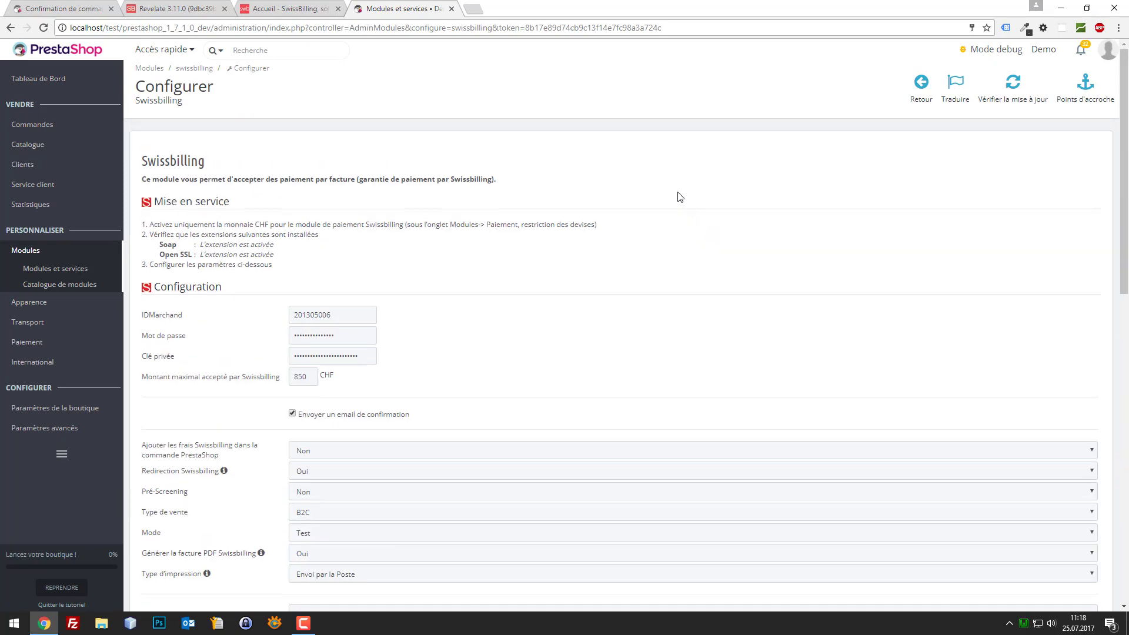